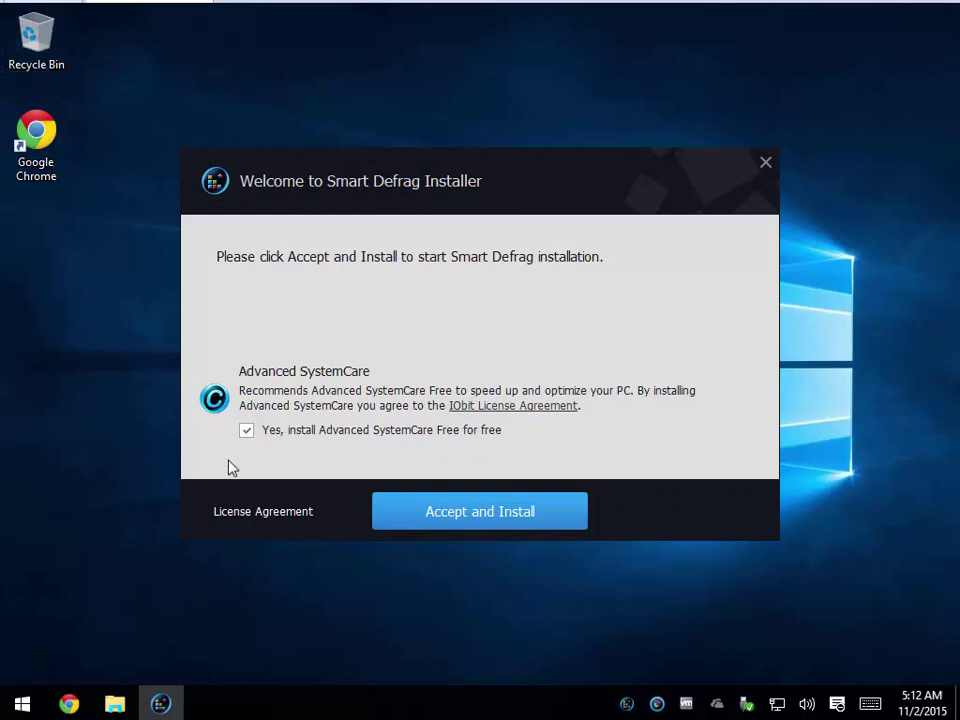
Step: Install Smart Defrag, declining the Advanced SystemCare Free and MyPCBackup add-on offers
click(247, 432)
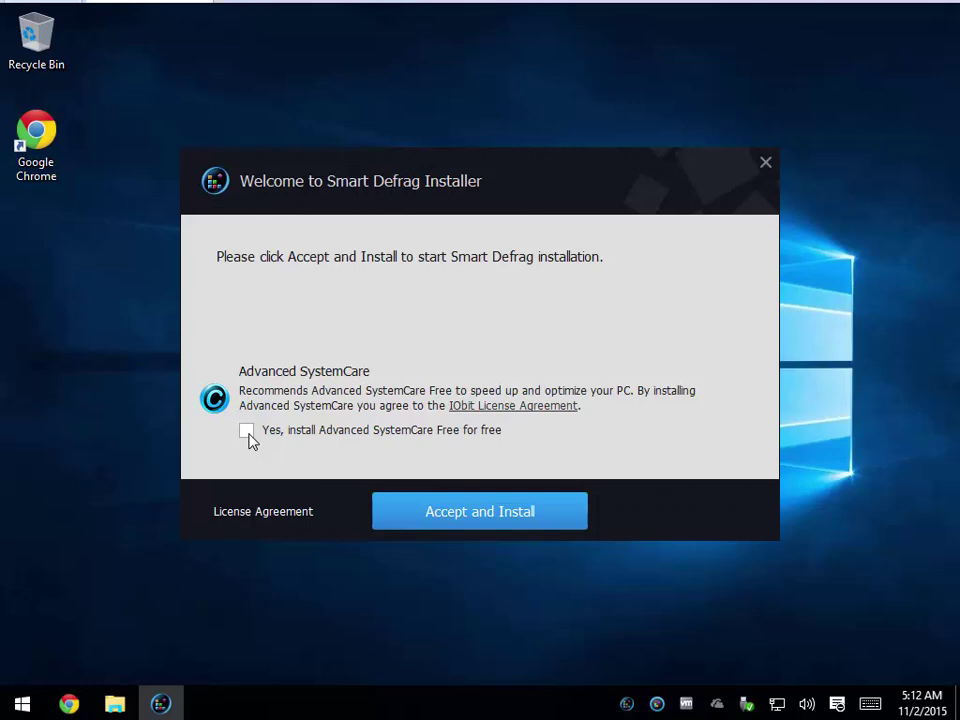
click(449, 517)
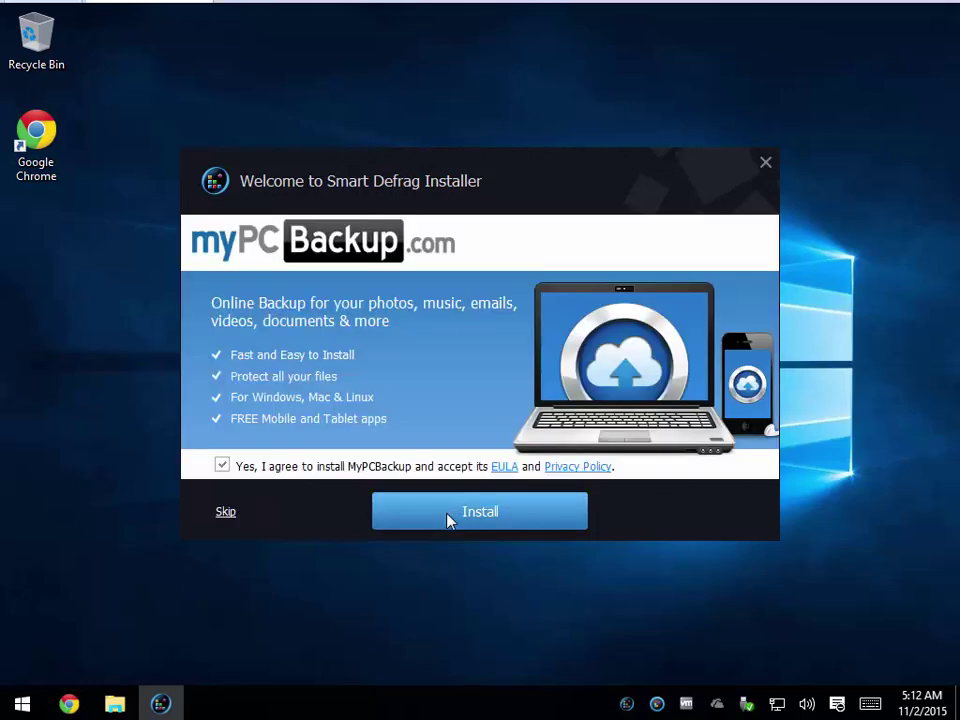
click(222, 467)
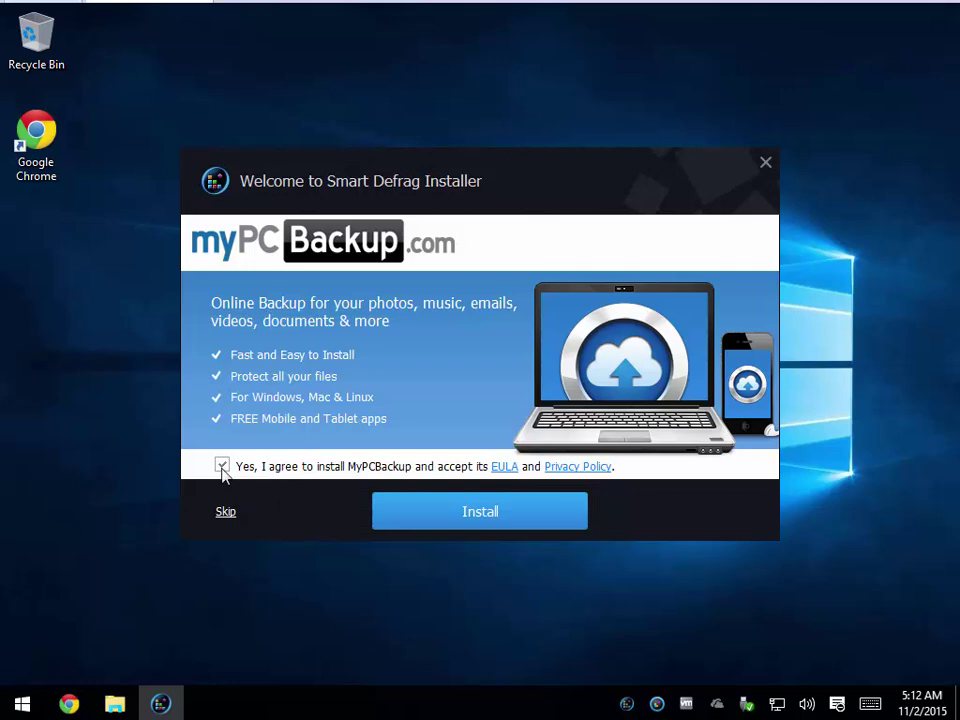
click(486, 510)
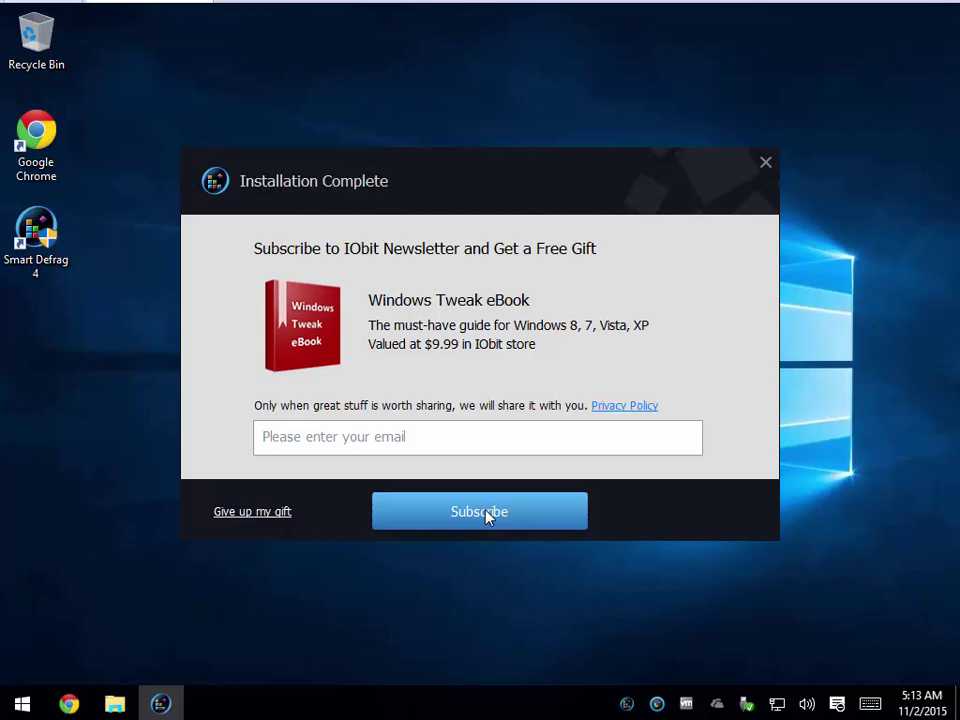
Step: Skip the newsletter gift, close the Update History notes, and cancel the Add Folder browser
click(272, 513)
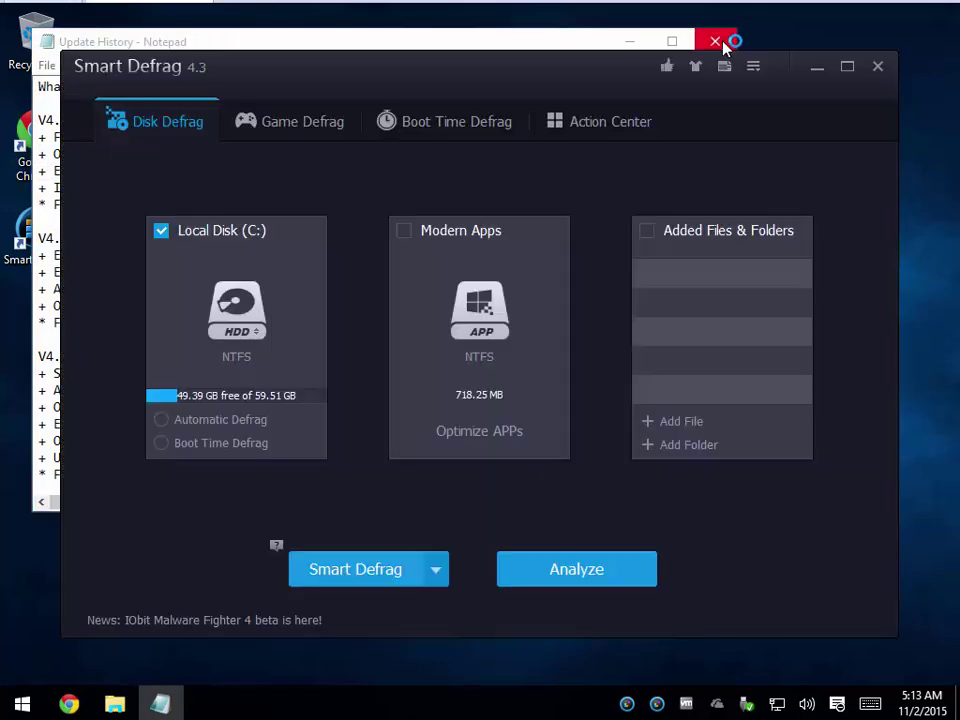
click(725, 43)
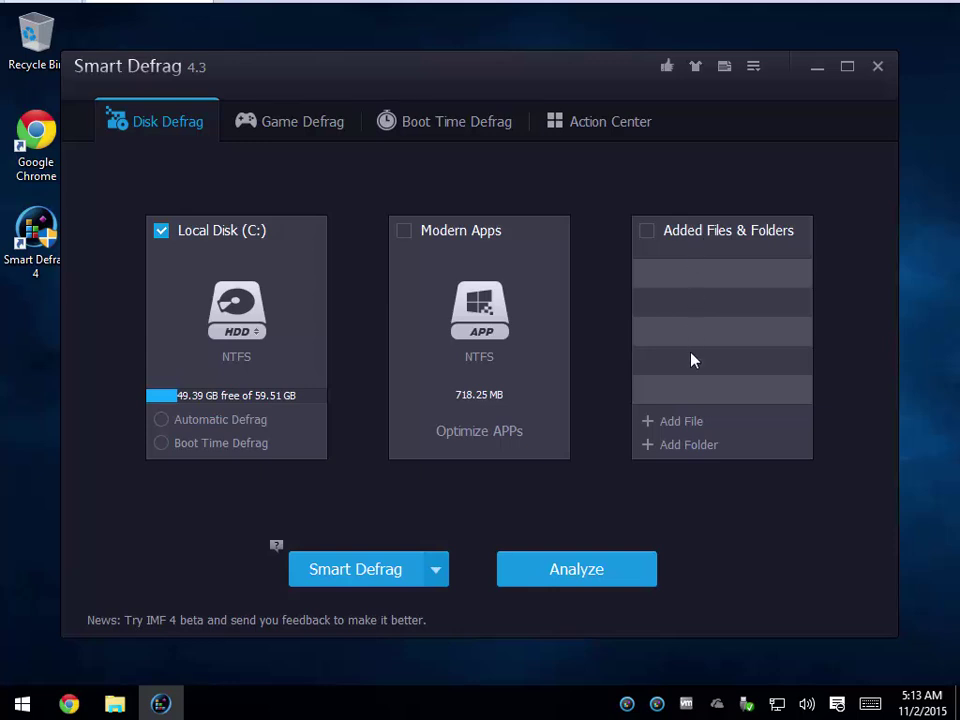
click(672, 445)
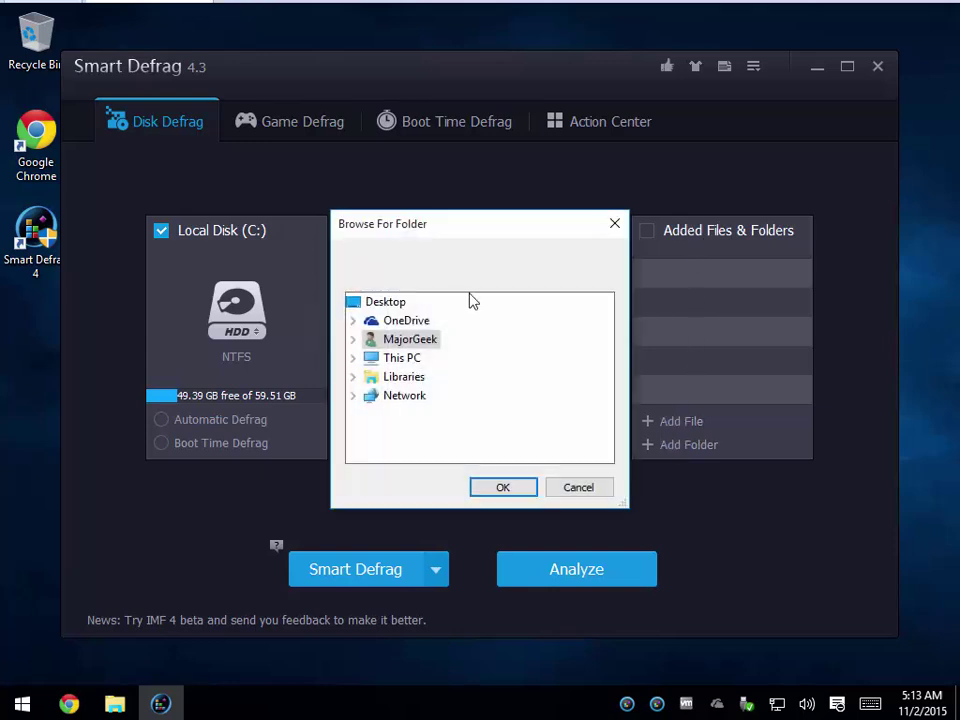
click(615, 223)
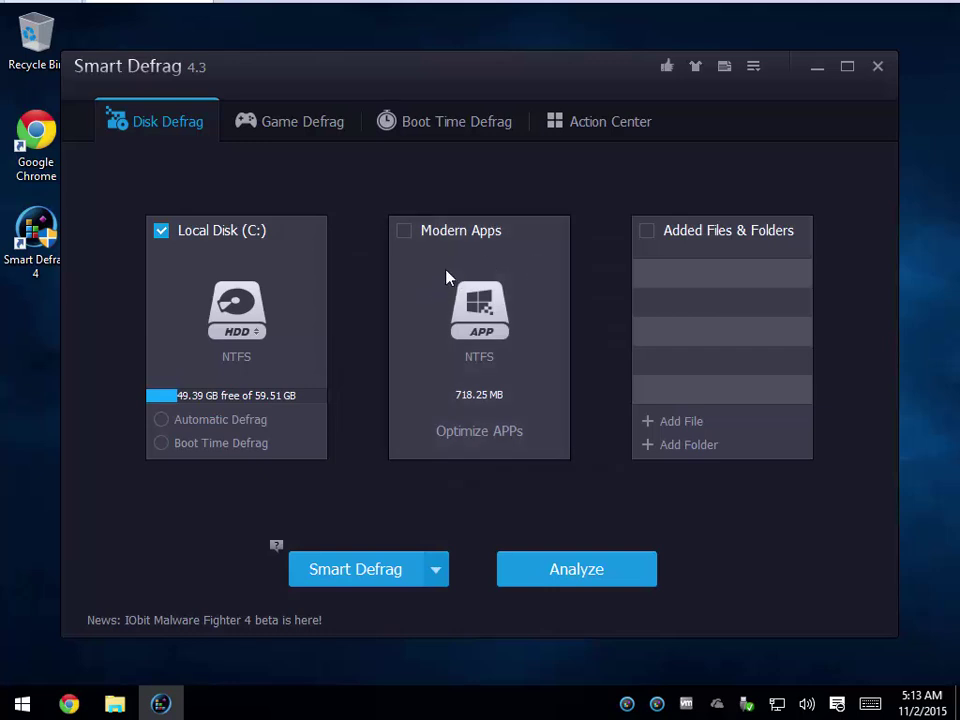
Step: Check Modern Apps and start an app optimization, then stop it
click(452, 238)
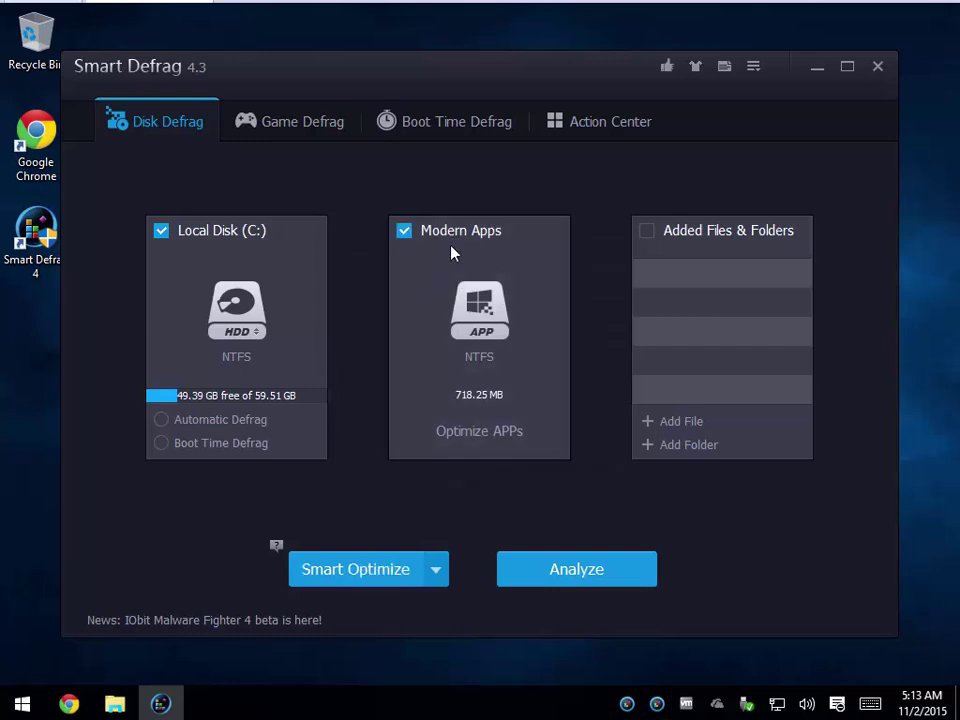
click(477, 436)
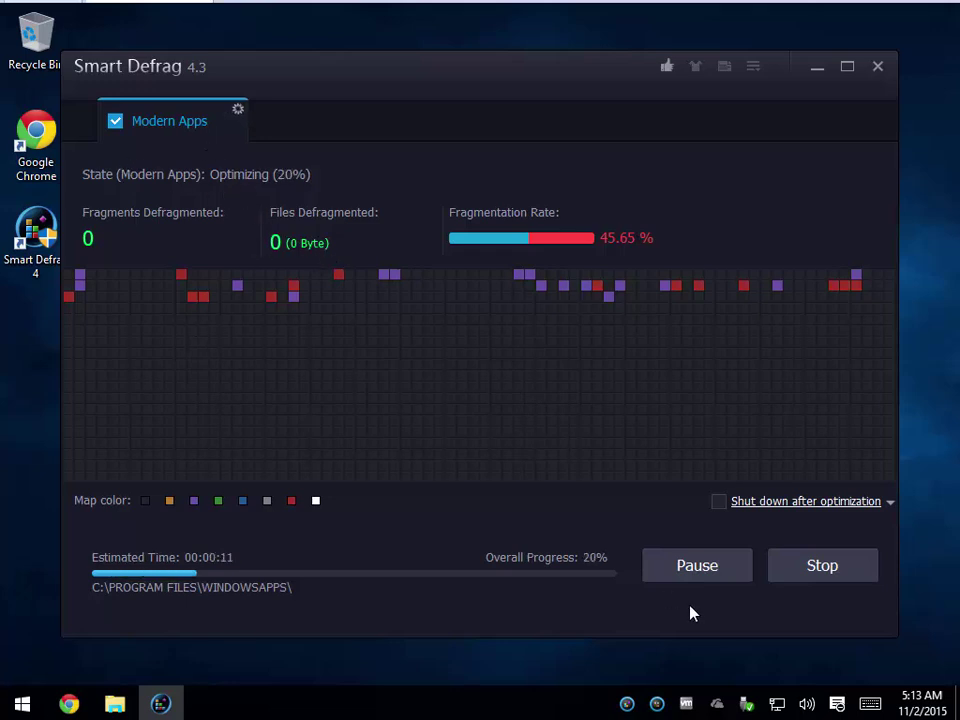
click(836, 579)
Step: Restart Smart Defrag from the Smart Defrag 4 desktop shortcut and return to Disk Defrag
click(876, 68)
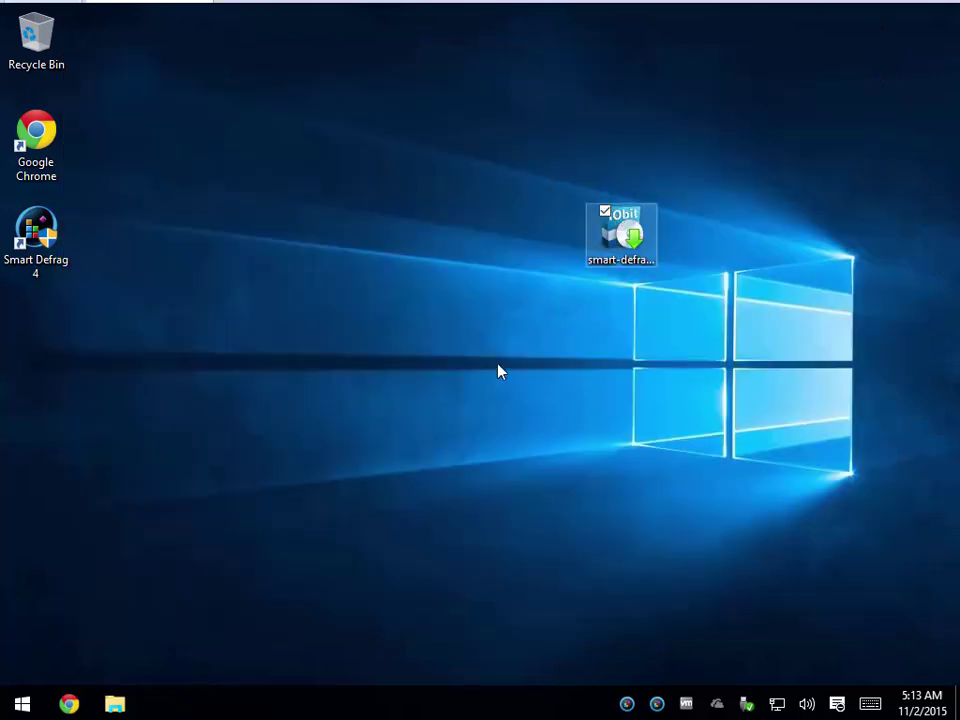
click(38, 262)
double_click(38, 262)
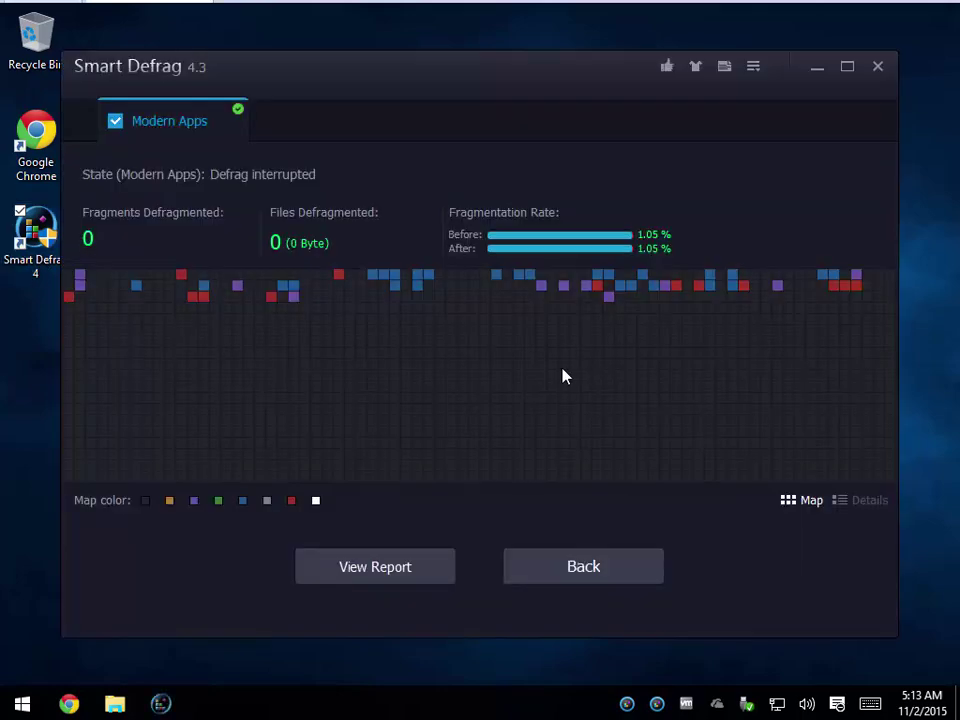
click(583, 574)
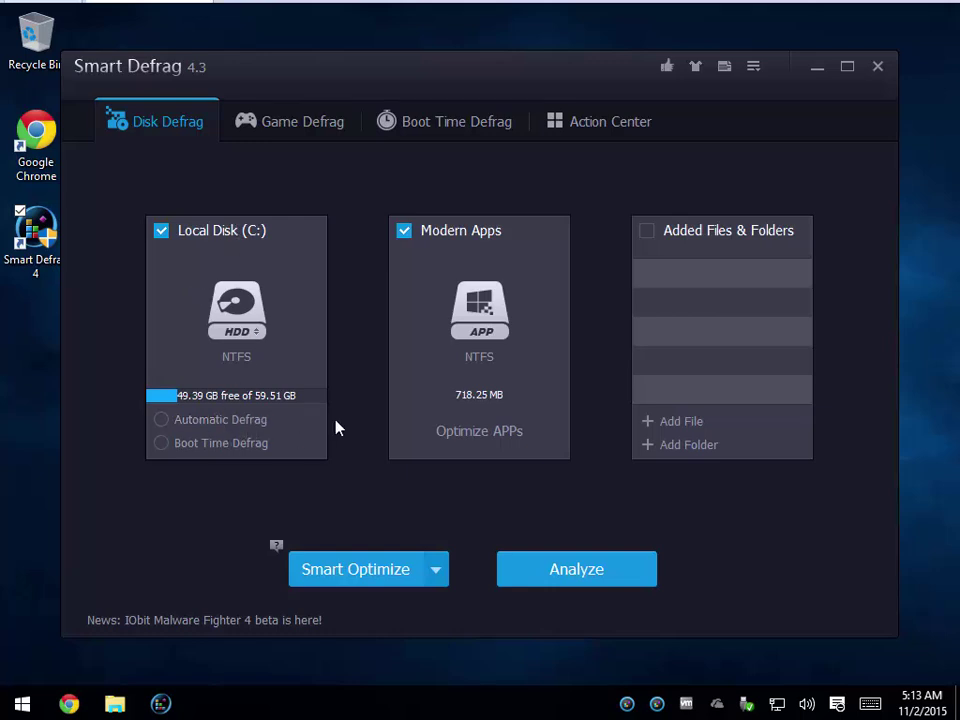
click(306, 422)
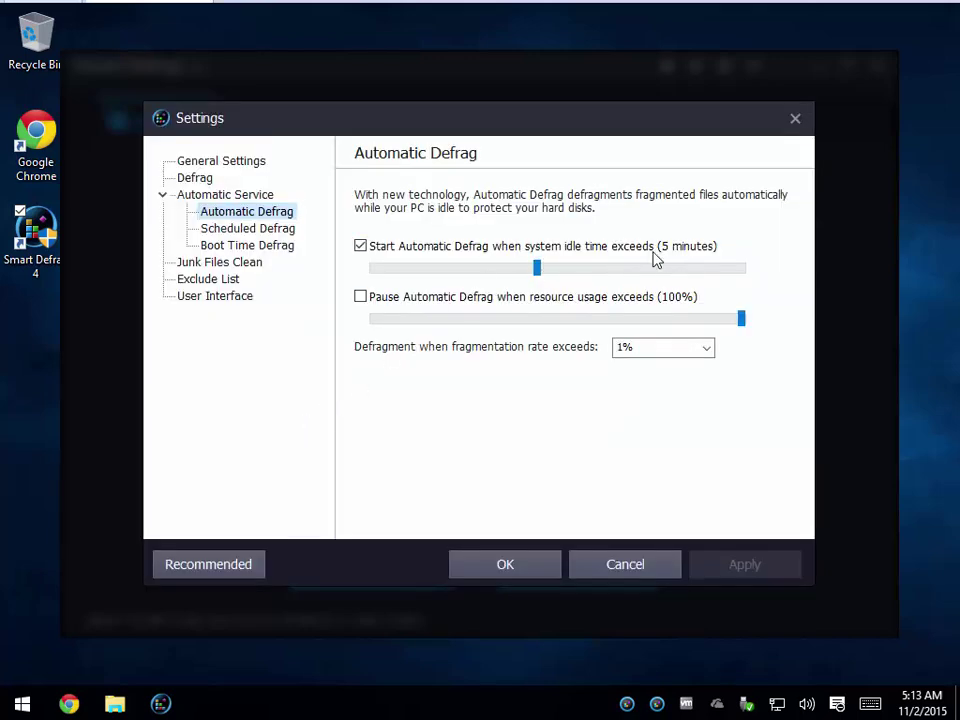
click(252, 229)
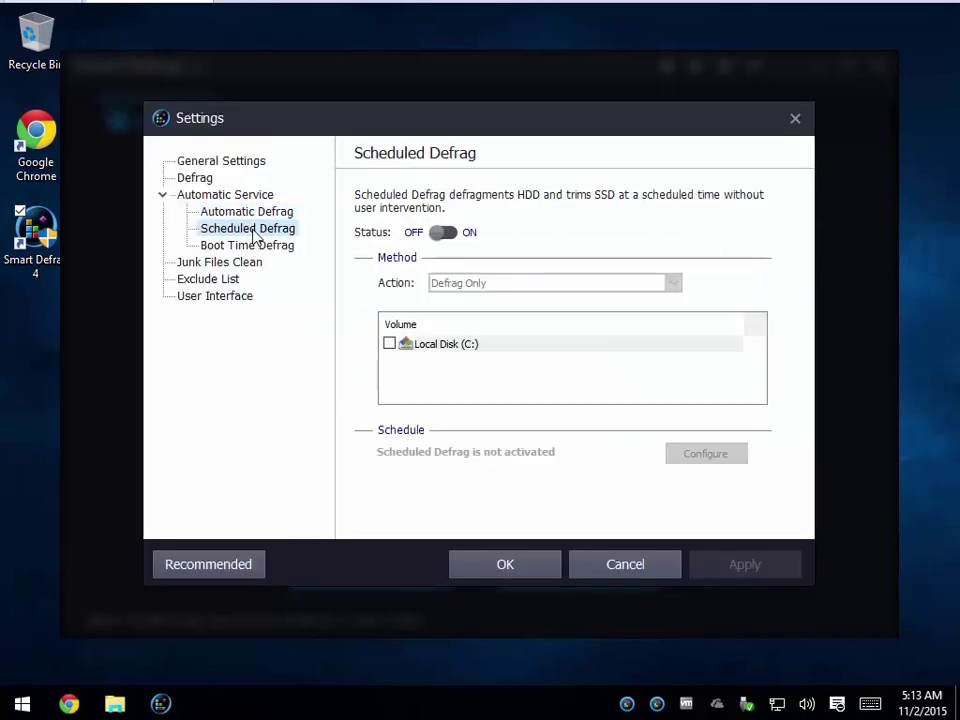
click(254, 247)
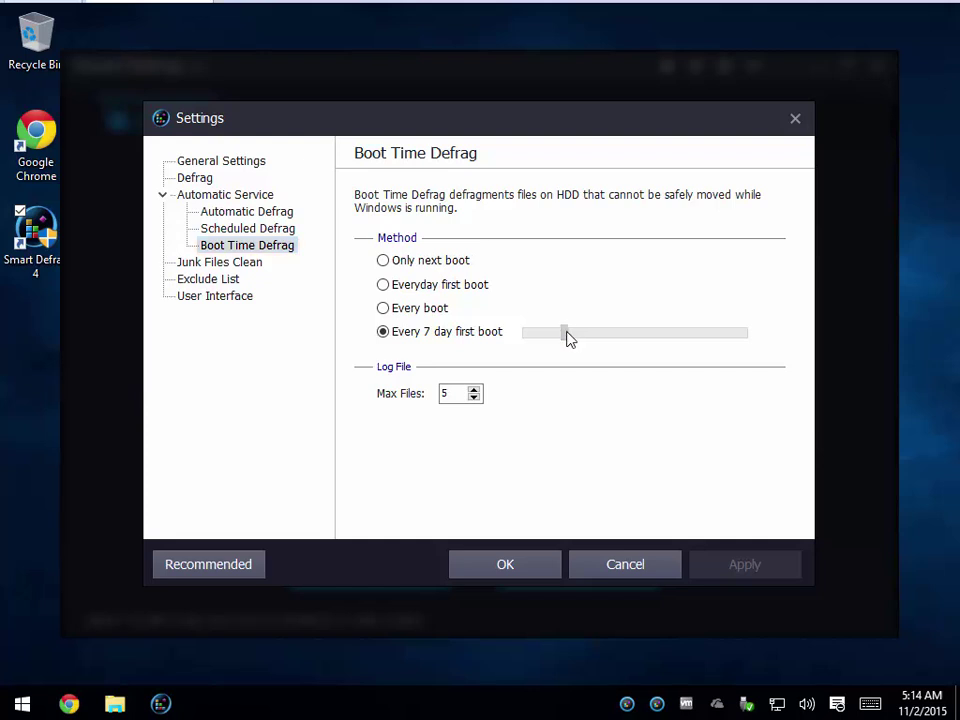
drag(567, 338, 623, 341)
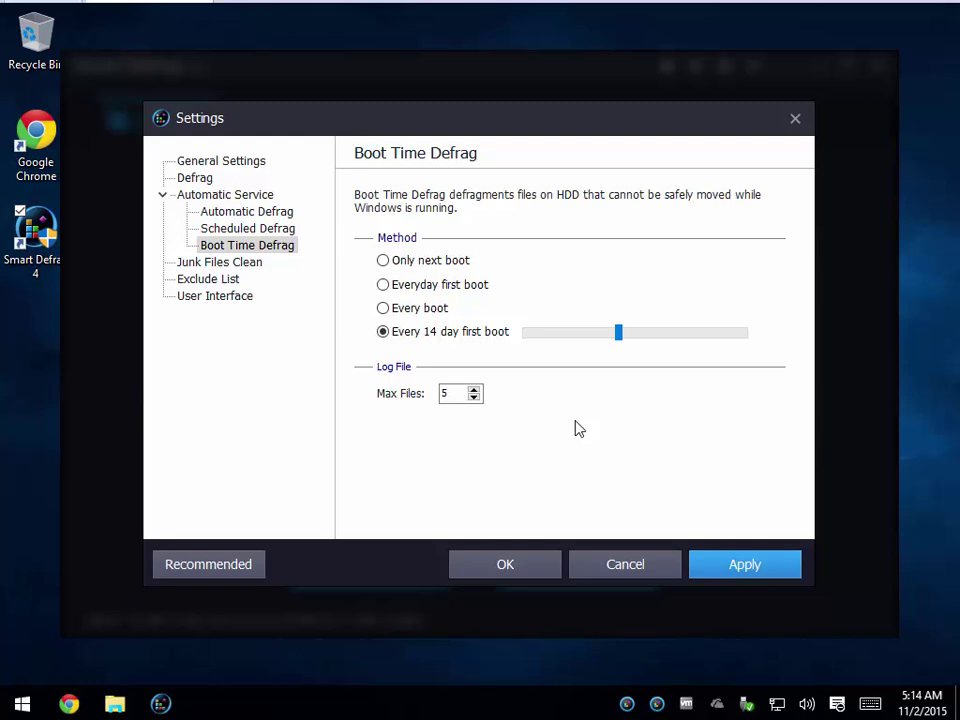
click(219, 262)
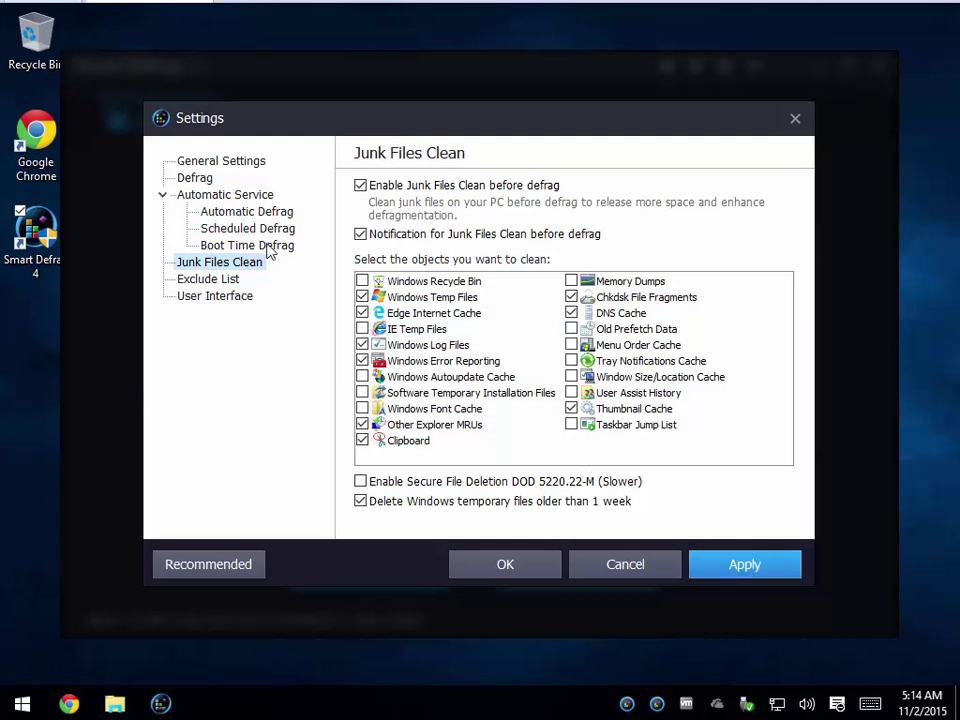
click(664, 572)
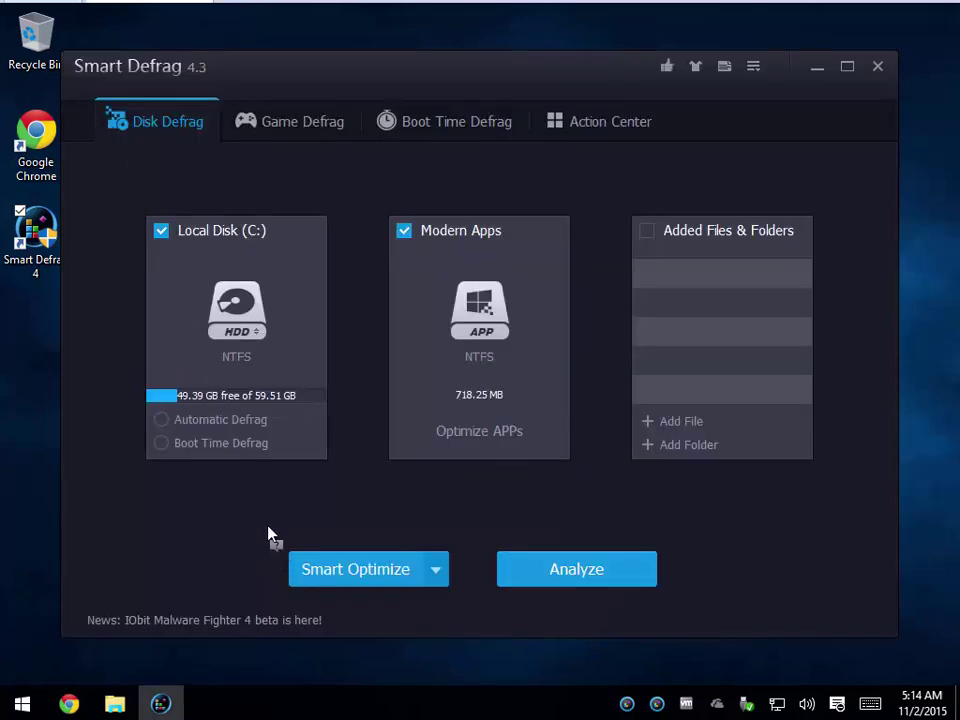
Step: Turn on Automatic Defrag for Local Disk (C:) and review its settings
click(166, 422)
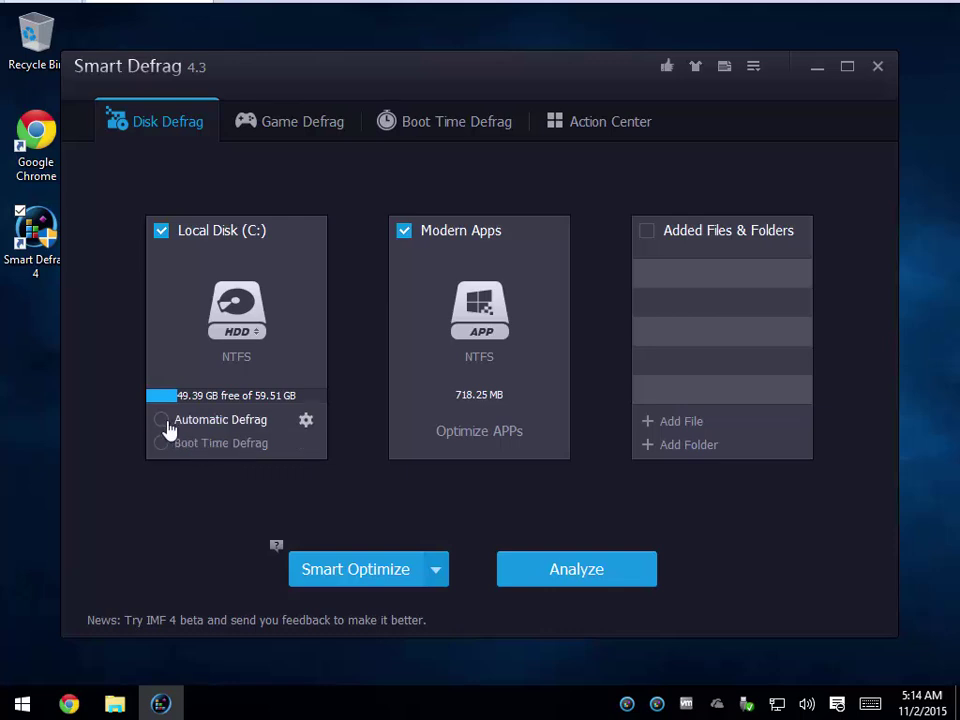
click(306, 421)
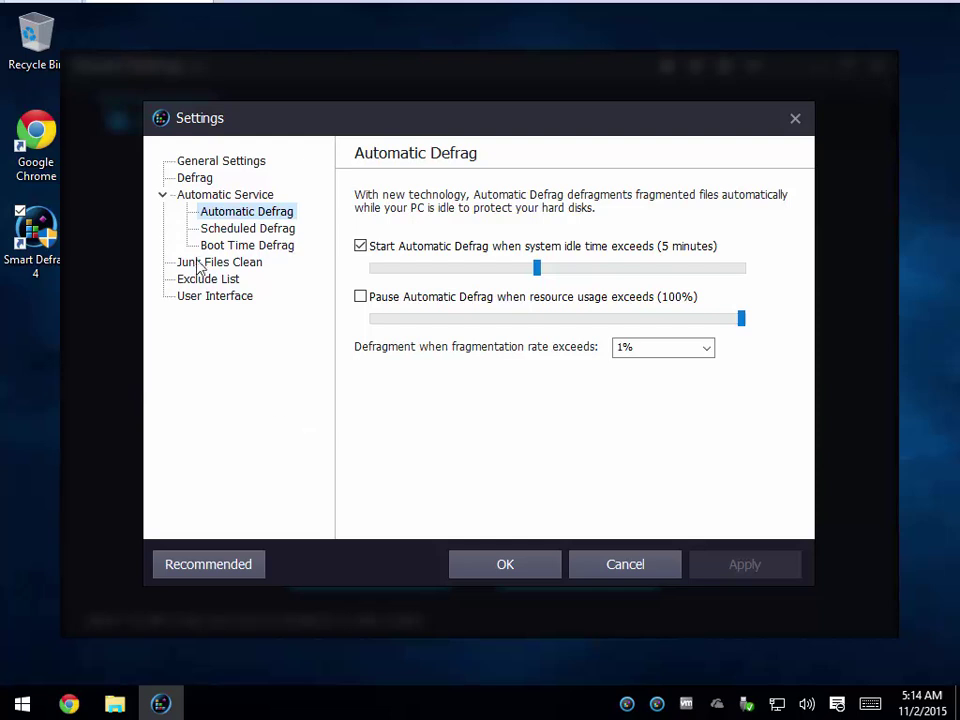
click(795, 118)
Step: Switch Automatic Defrag back off, review Boot Time Defrag settings, and leave Boot Time Defrag off
click(162, 443)
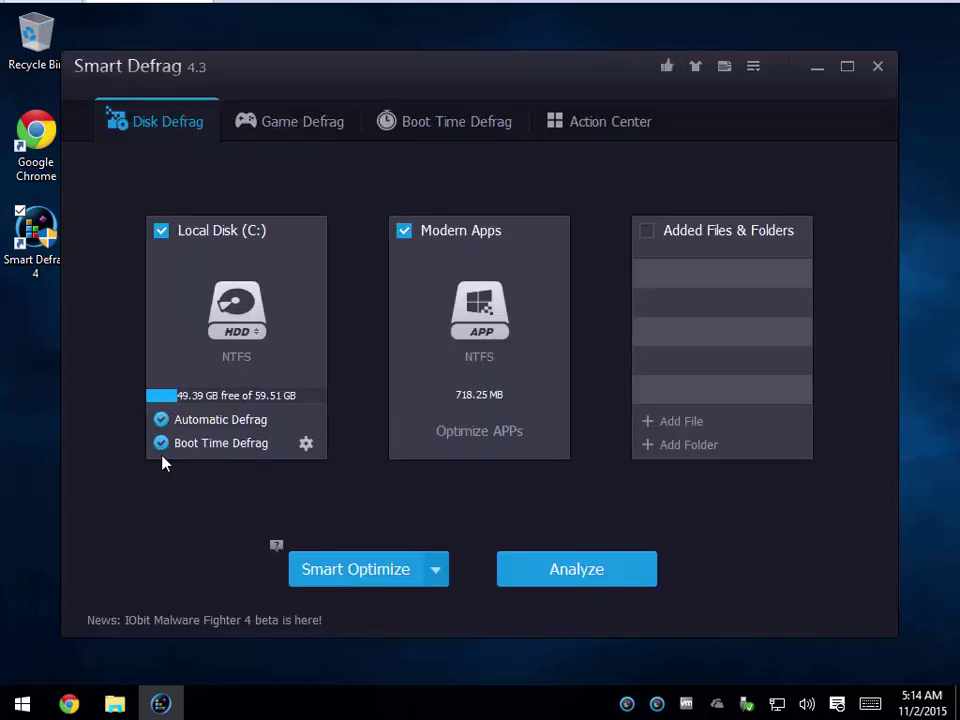
click(163, 420)
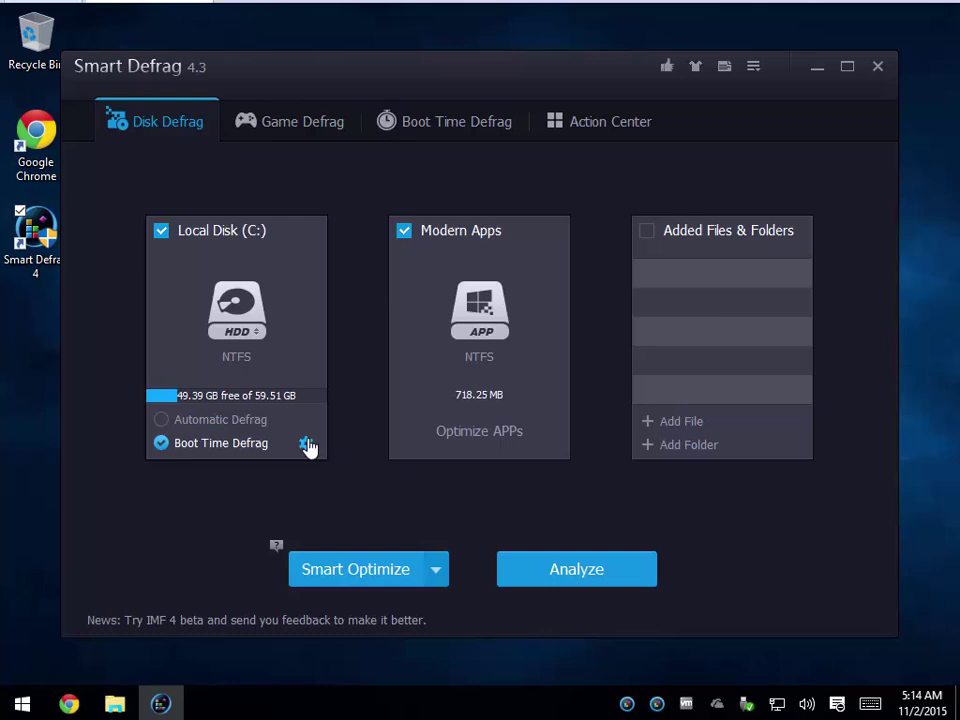
click(308, 445)
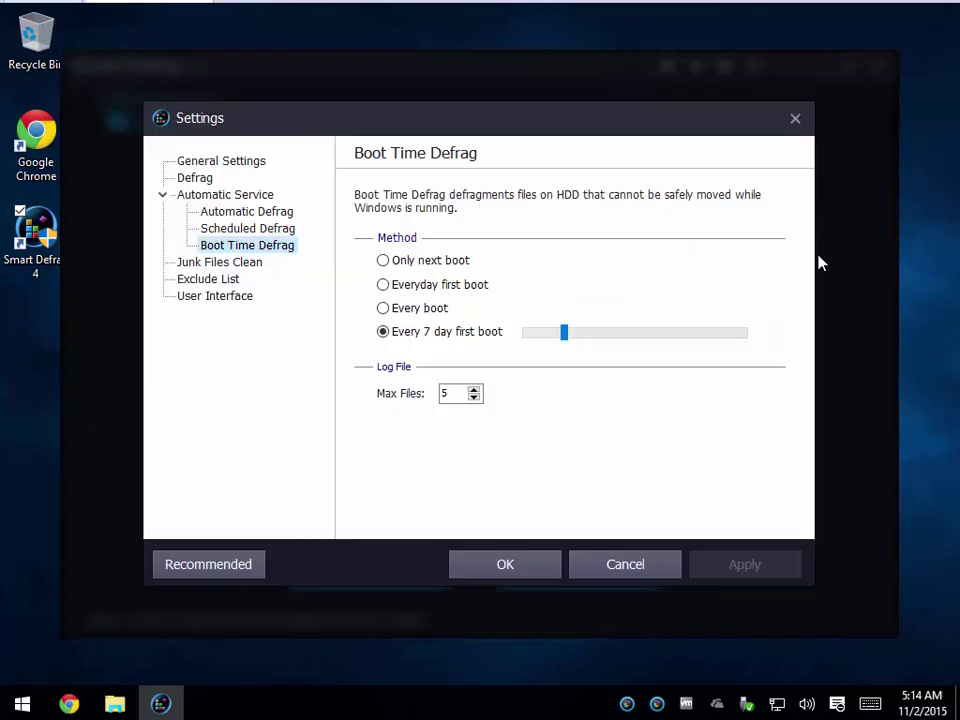
click(795, 120)
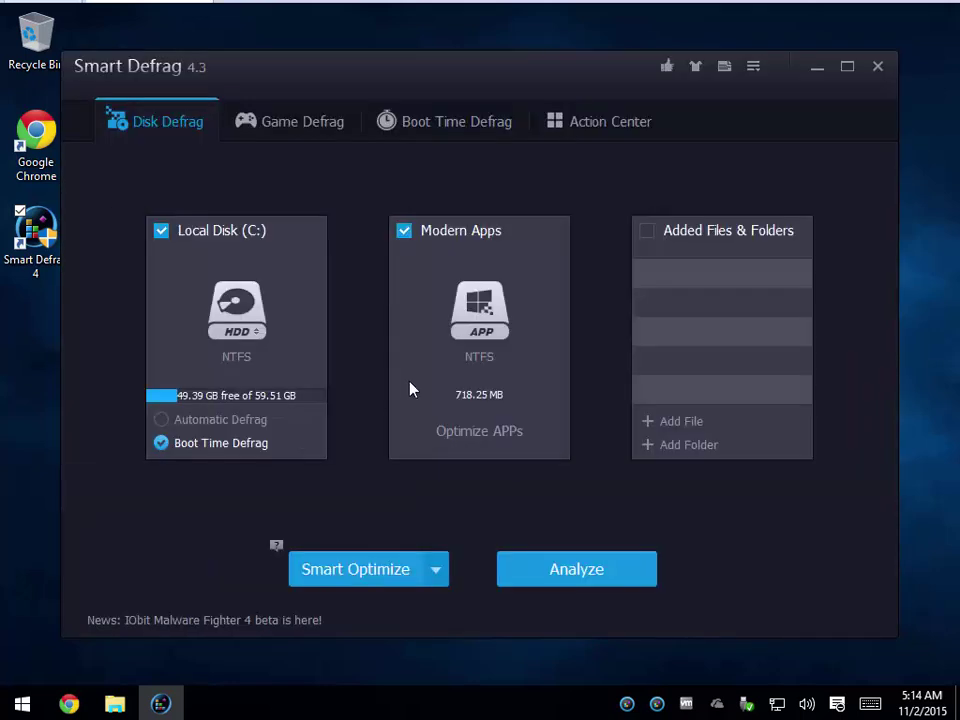
click(181, 446)
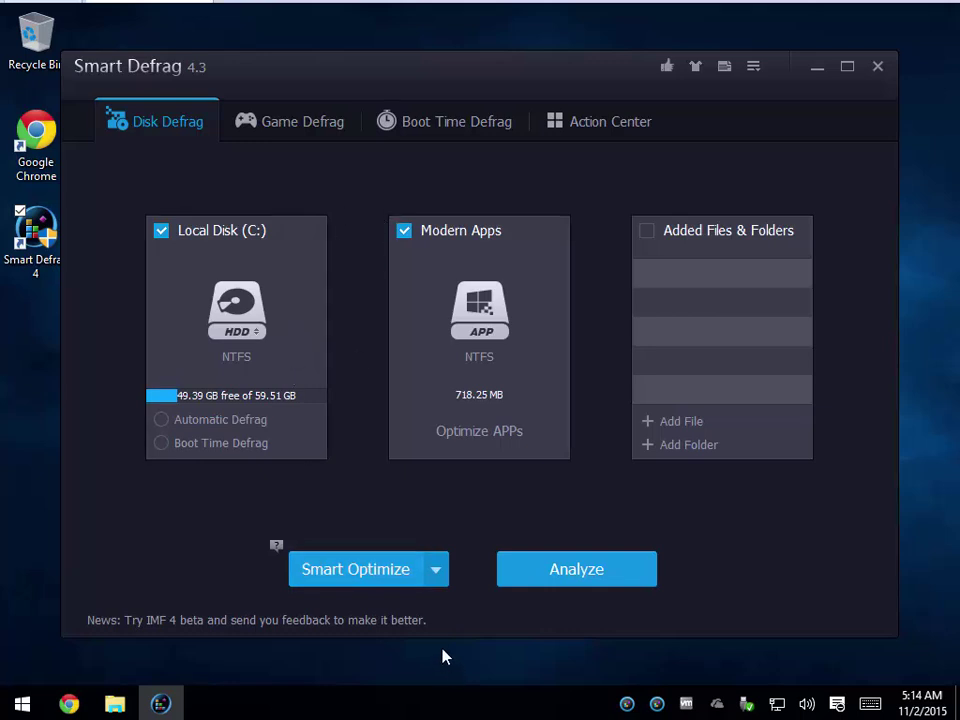
Step: Review the defrag modes in the Smart Optimize dropdown, then dismiss the list
click(435, 572)
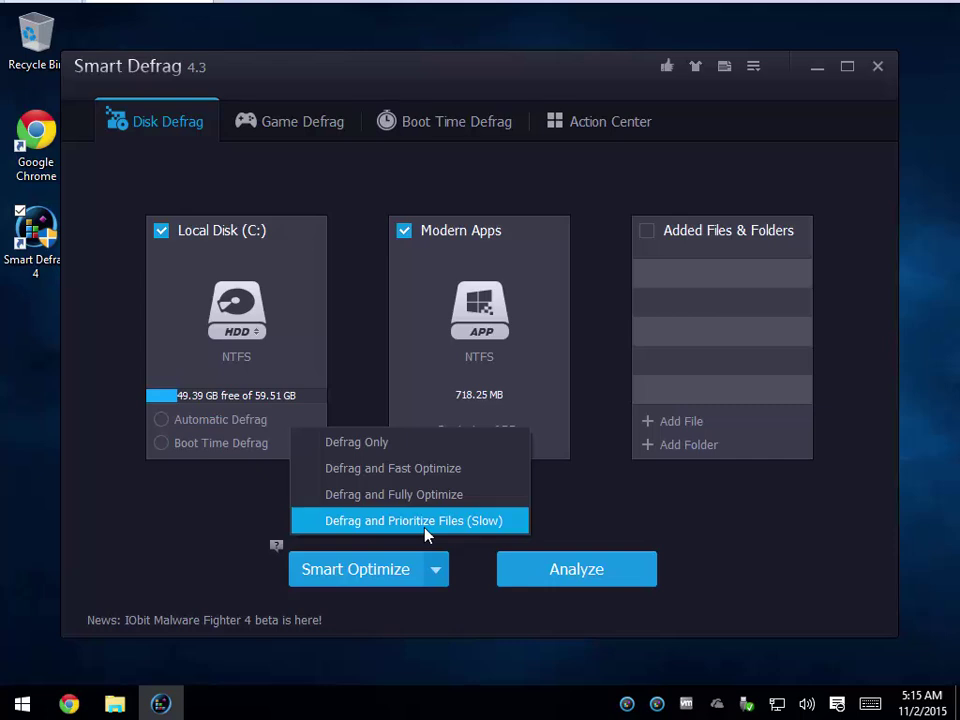
click(365, 197)
Step: In Game Defrag, browse for a game but close the enlarged browser without adding one; go to Boot Time Defrag
click(314, 128)
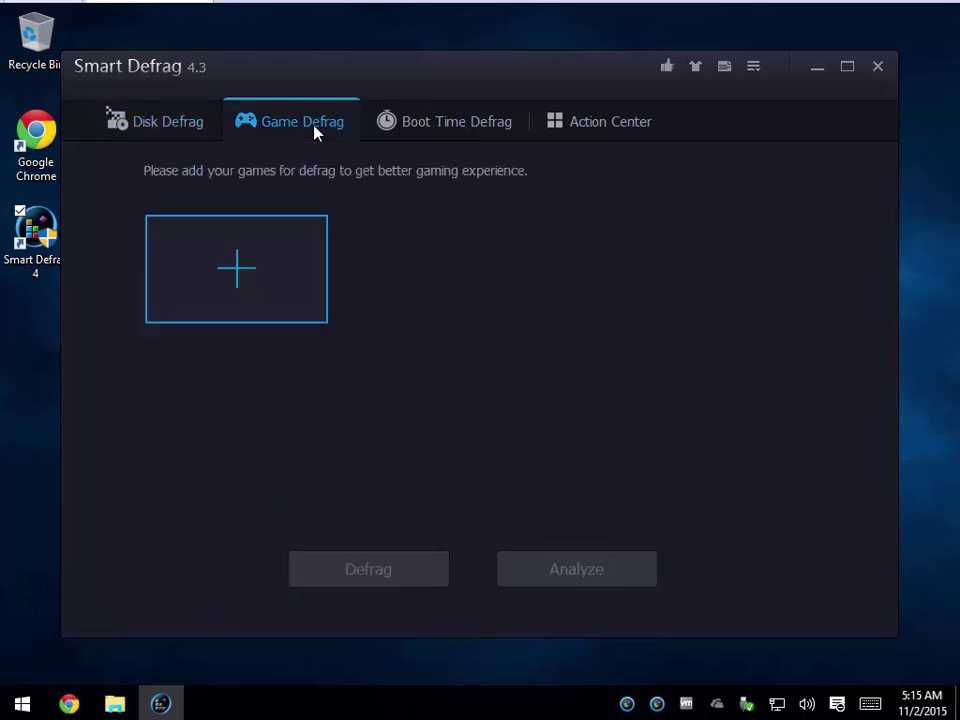
click(247, 275)
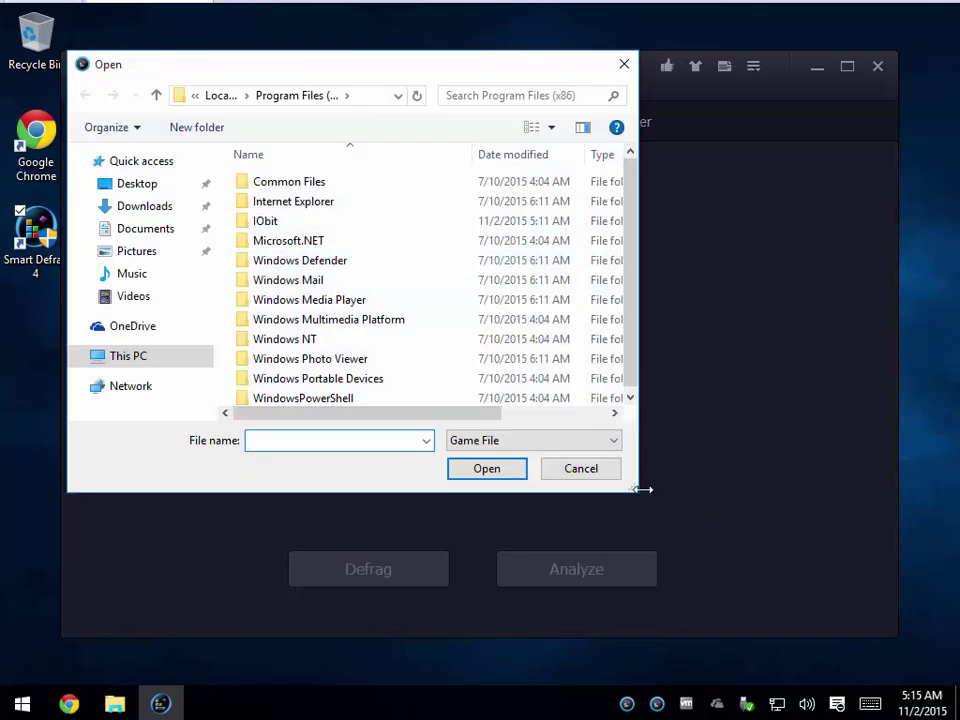
drag(637, 489, 823, 545)
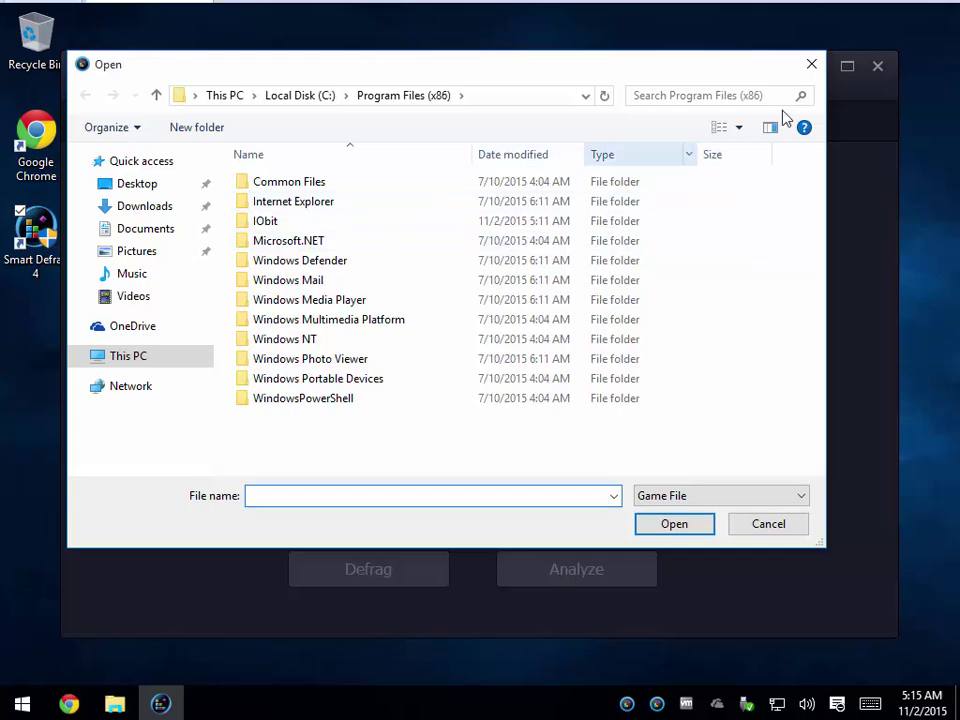
click(812, 66)
click(480, 121)
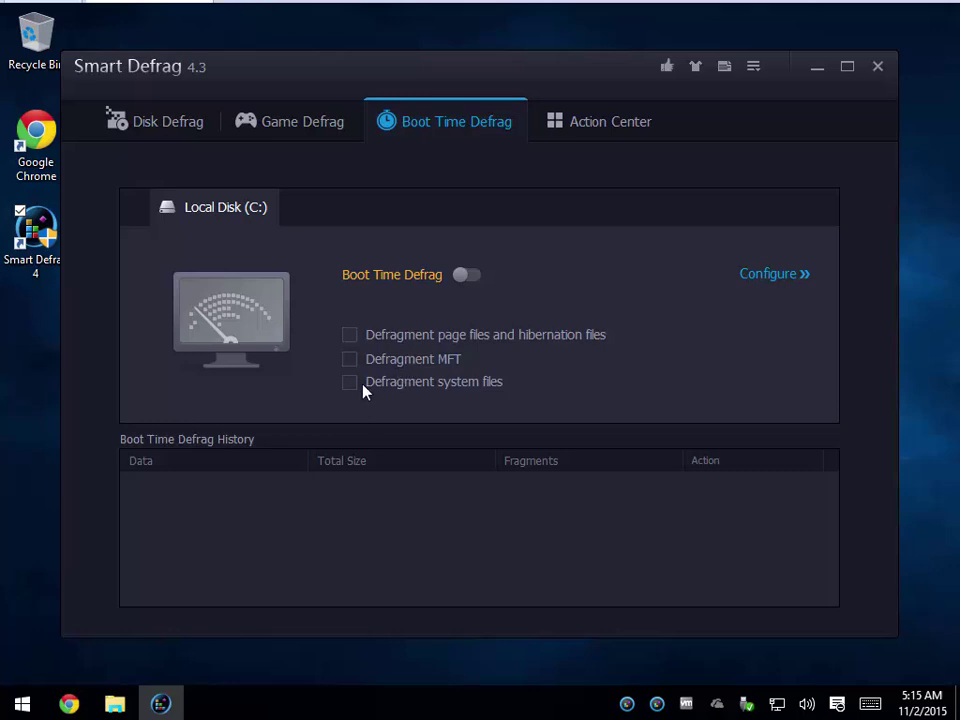
Step: Turn on Boot Time Defrag for Local Disk (C:) including the MFT and system files
click(351, 341)
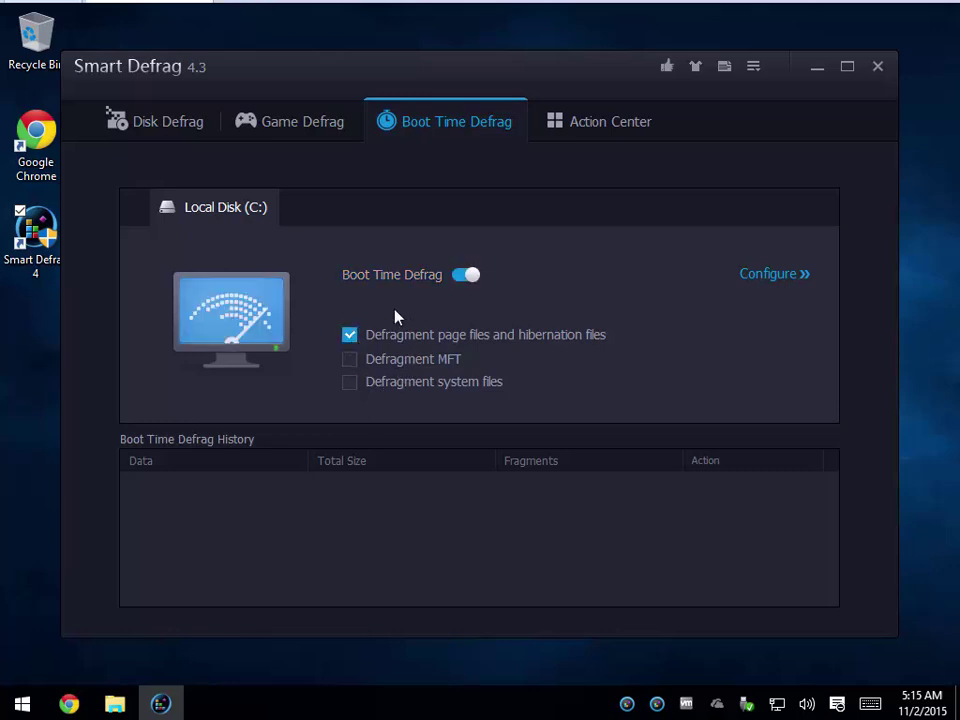
click(354, 362)
click(352, 384)
Step: Clear the MFT and system-files options and switch Boot Time Defrag off
click(468, 278)
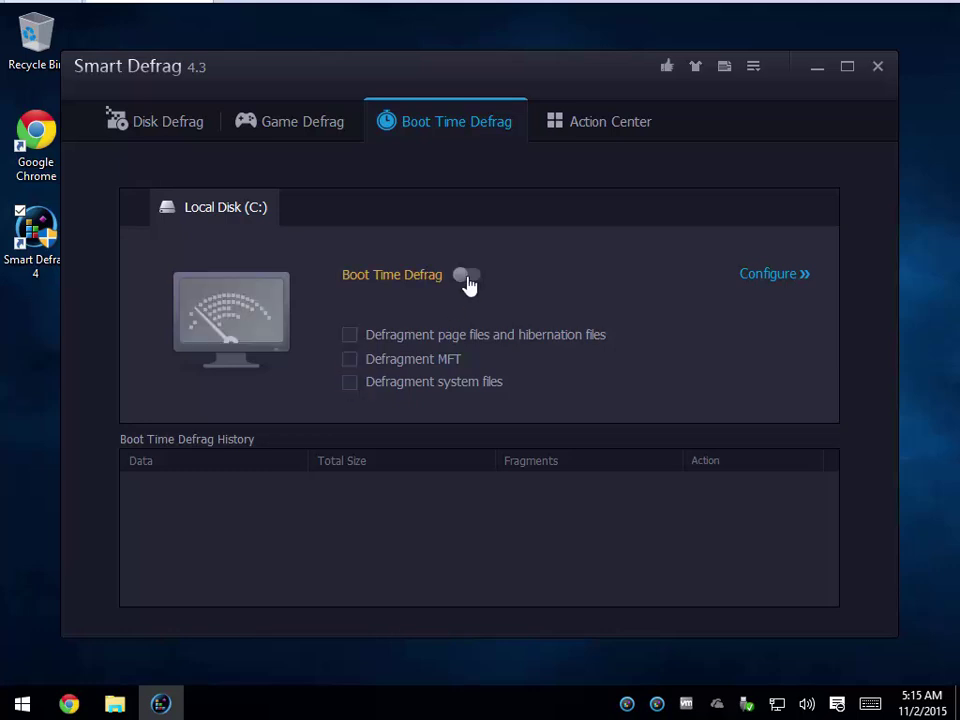
click(468, 278)
click(352, 361)
click(350, 384)
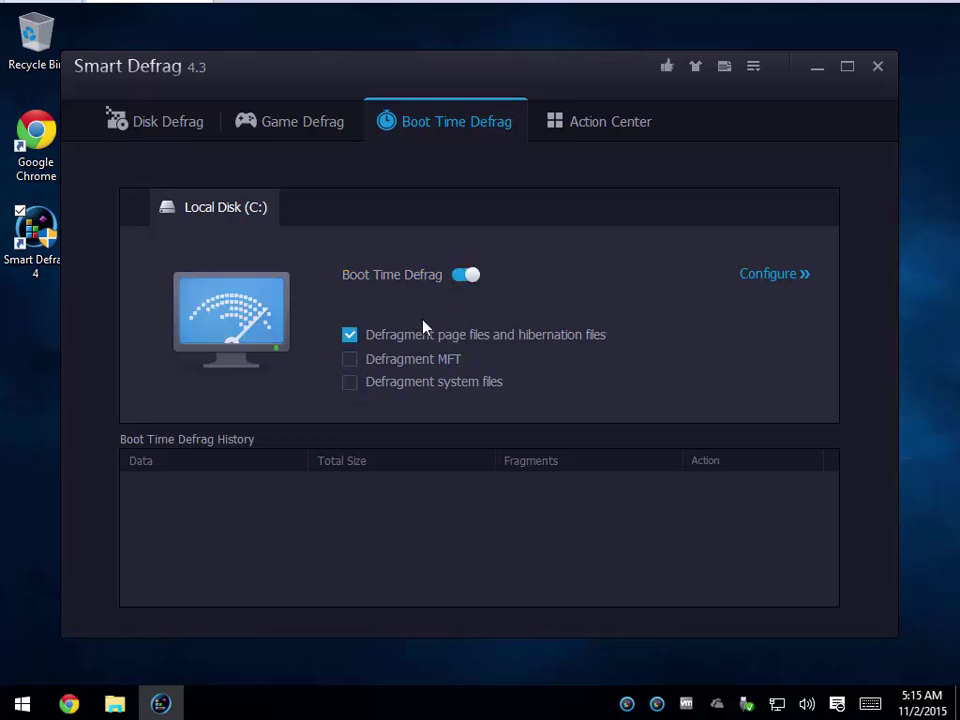
click(467, 276)
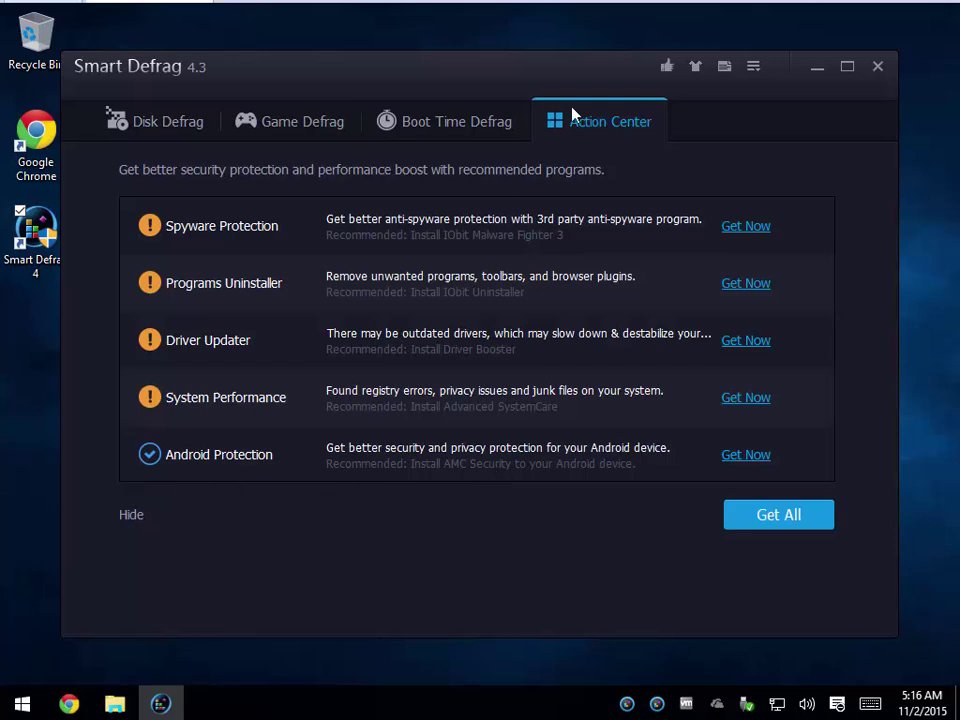
Step: Open and close the main options menu without choosing anything, then return to Disk Defrag
click(753, 70)
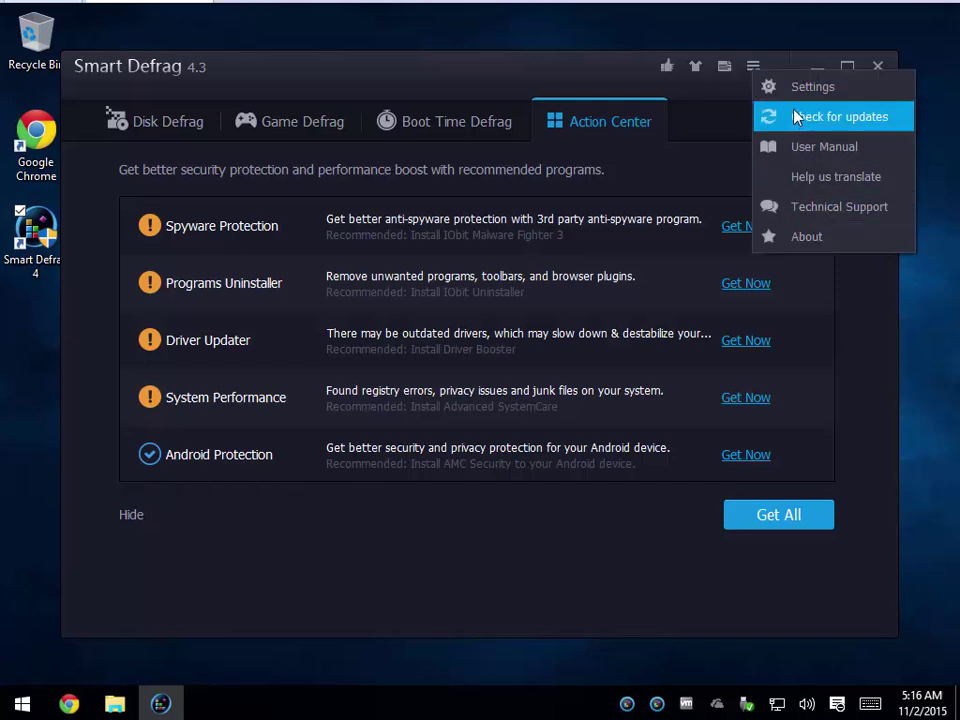
click(797, 148)
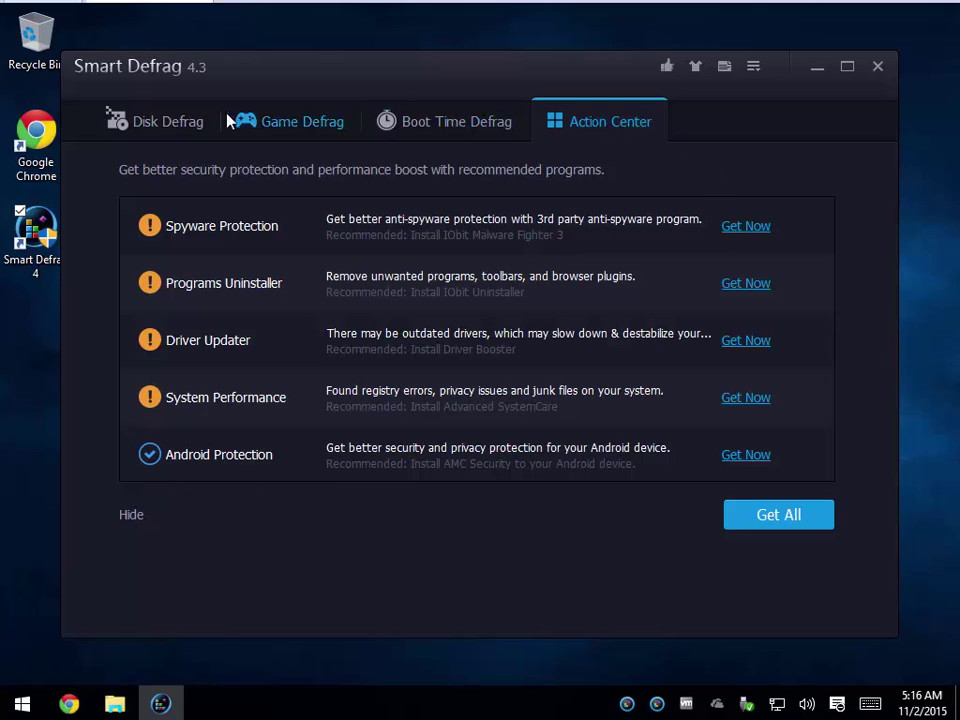
click(172, 122)
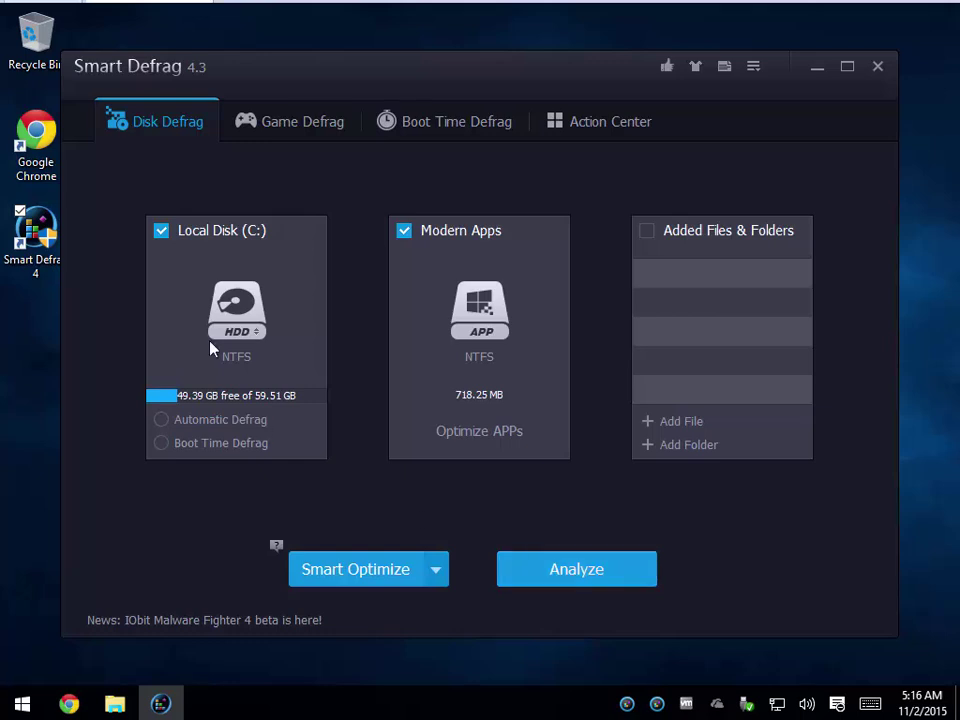
Step: Uncheck Modern Apps so only Local Disk (C:) is selected
click(170, 238)
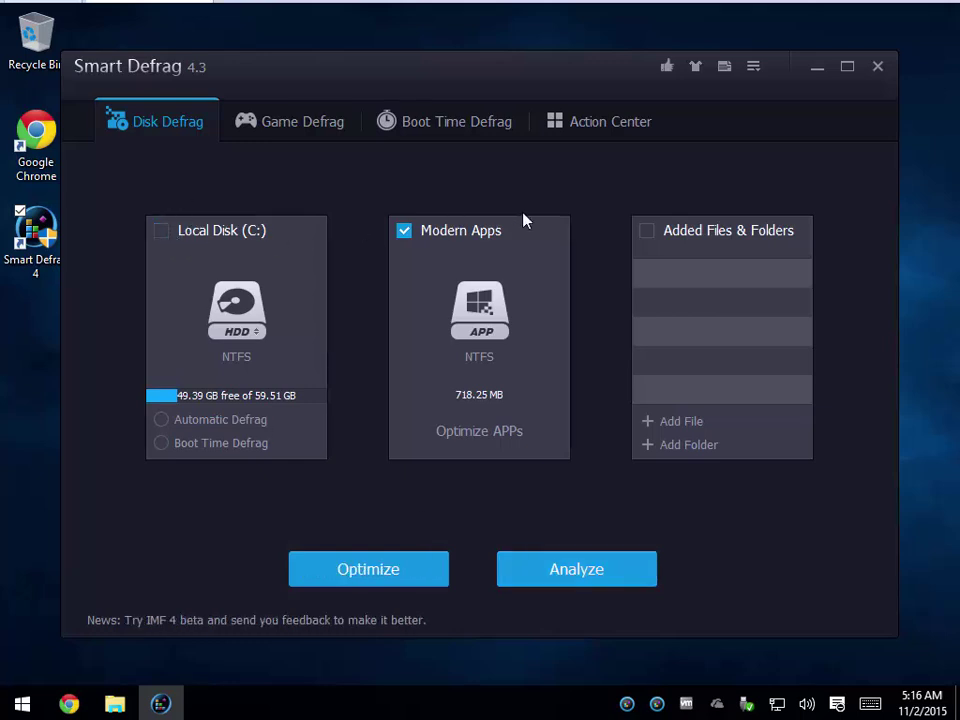
click(444, 240)
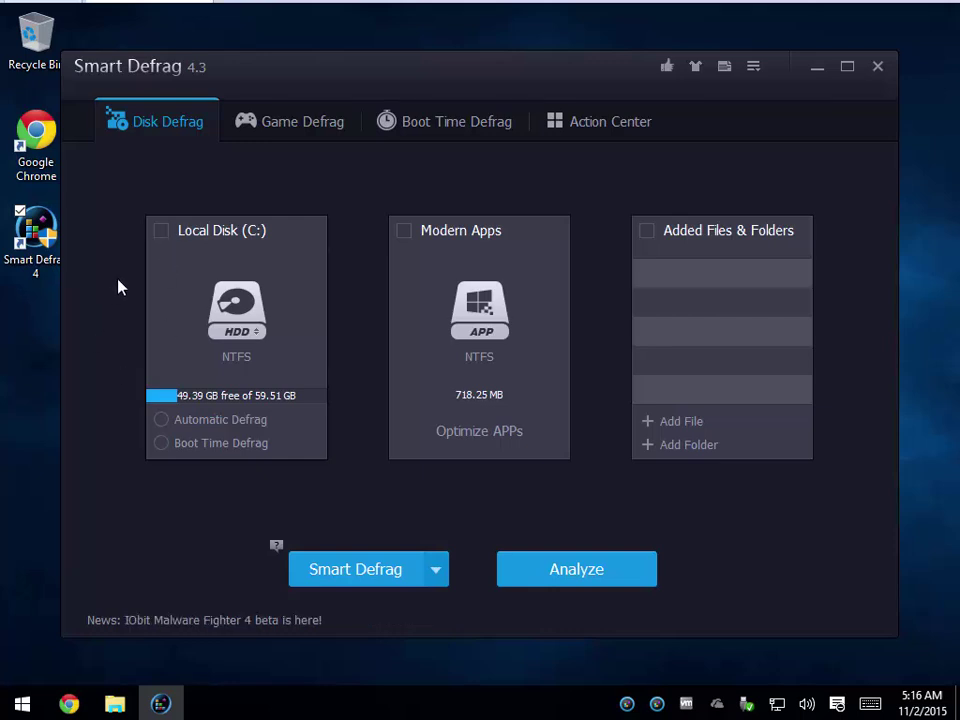
click(162, 233)
Step: Enable Boot Time Defrag for Local Disk (C:) with a 14-day interval
click(163, 446)
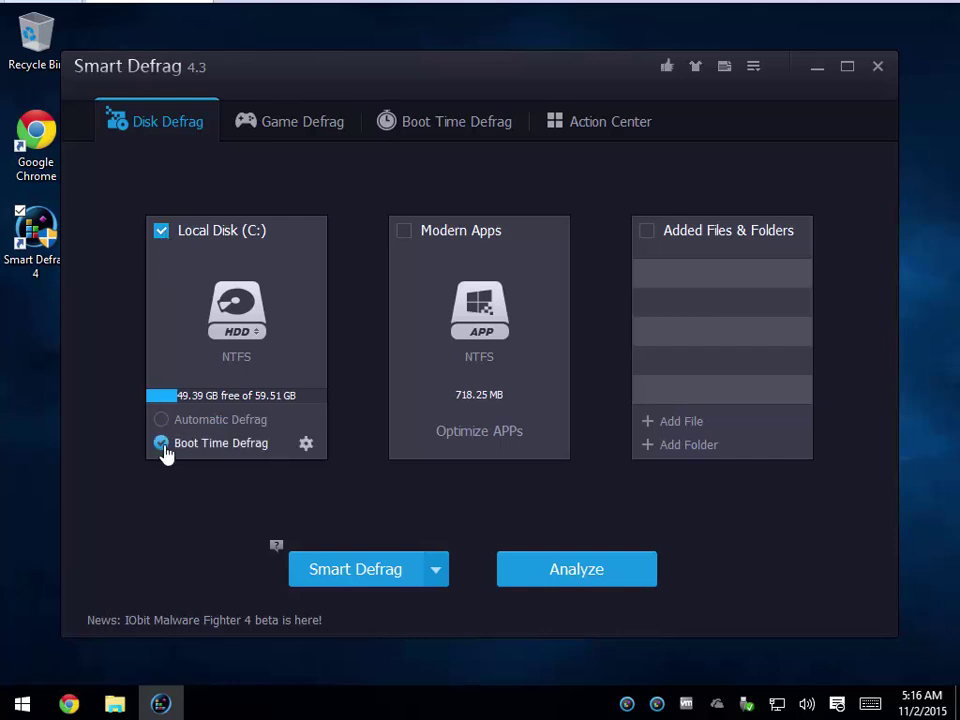
click(307, 447)
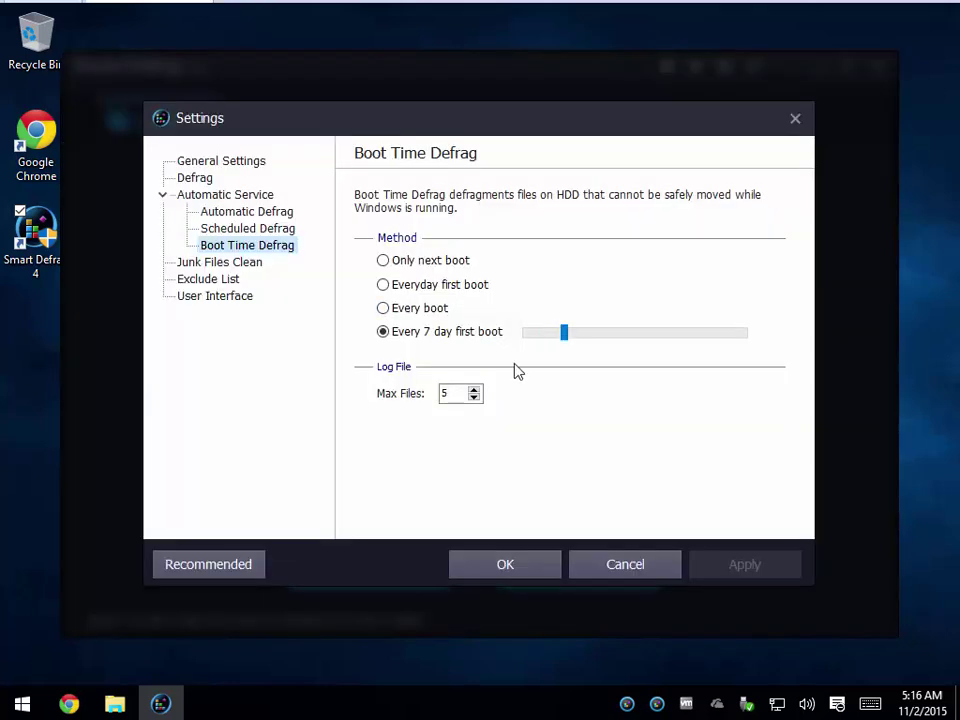
drag(577, 338, 621, 341)
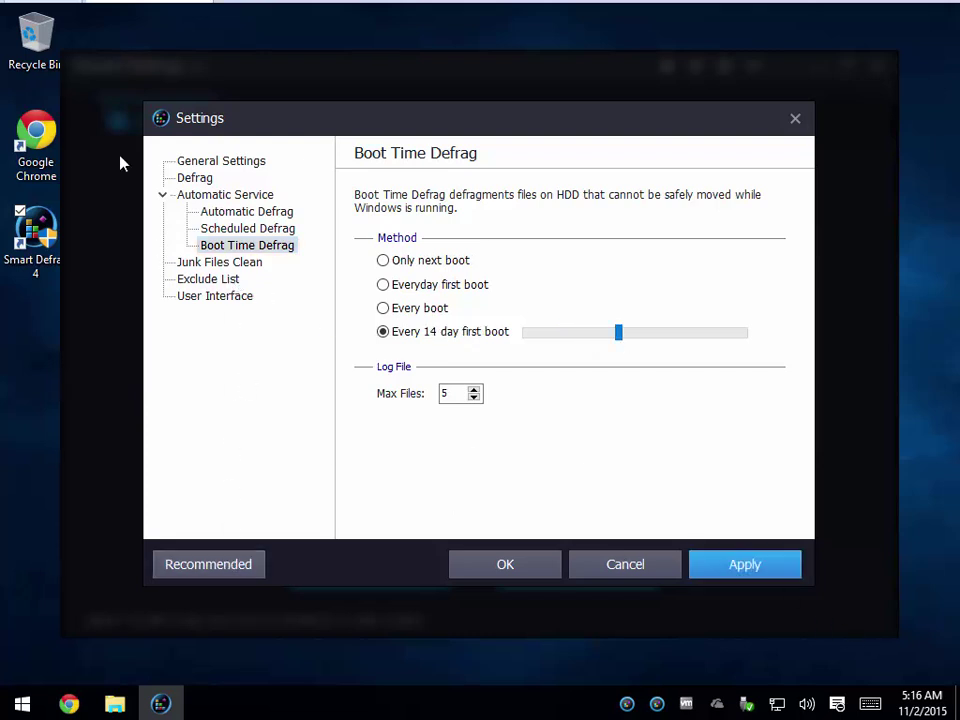
click(252, 212)
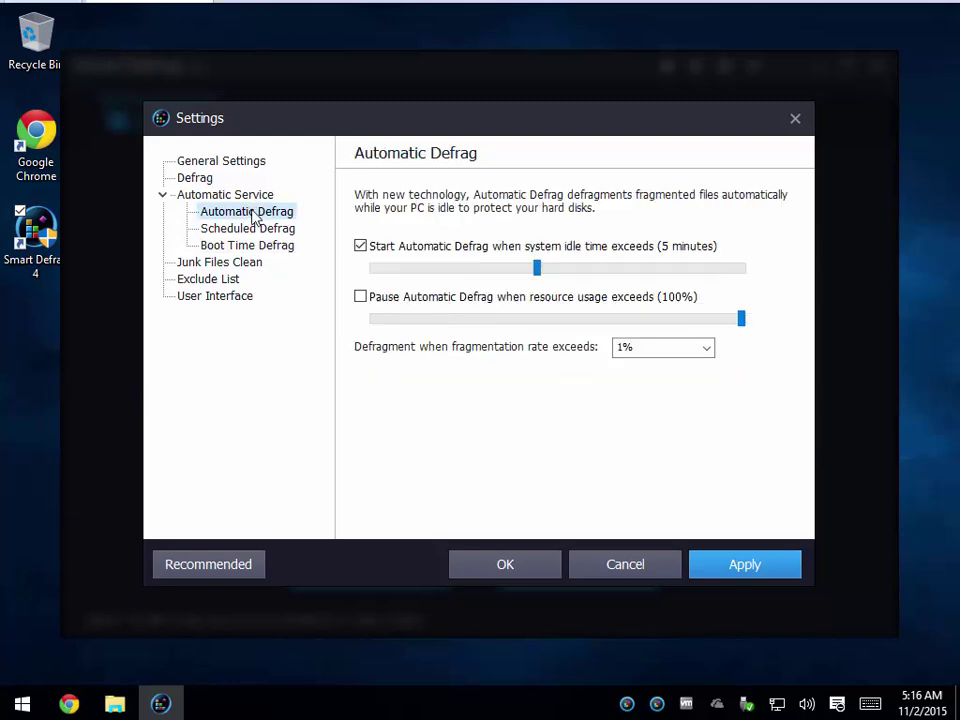
click(251, 229)
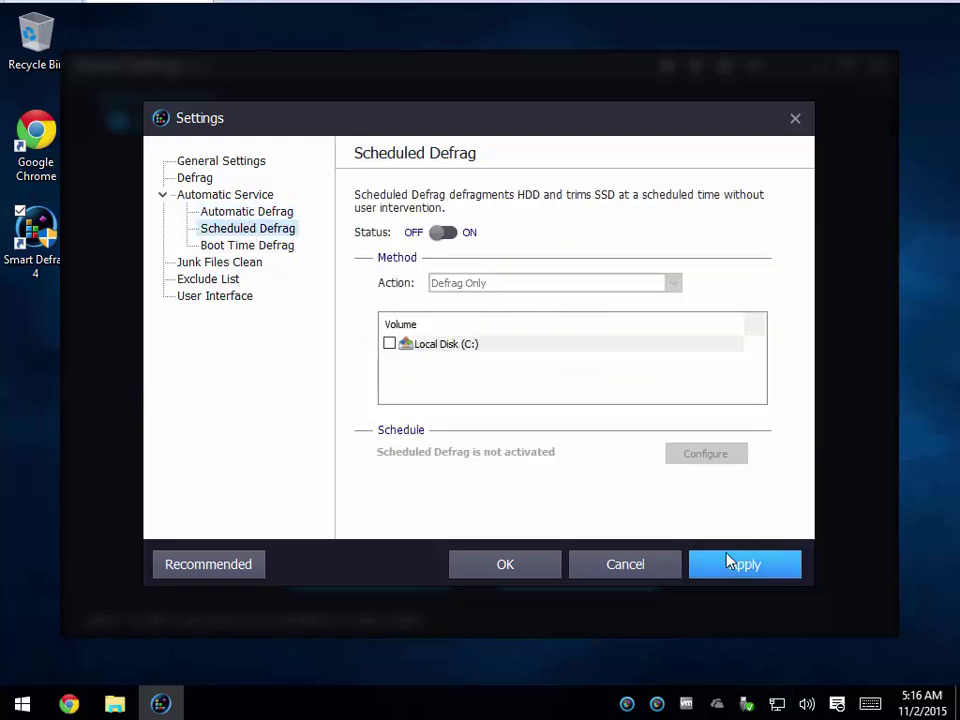
click(640, 567)
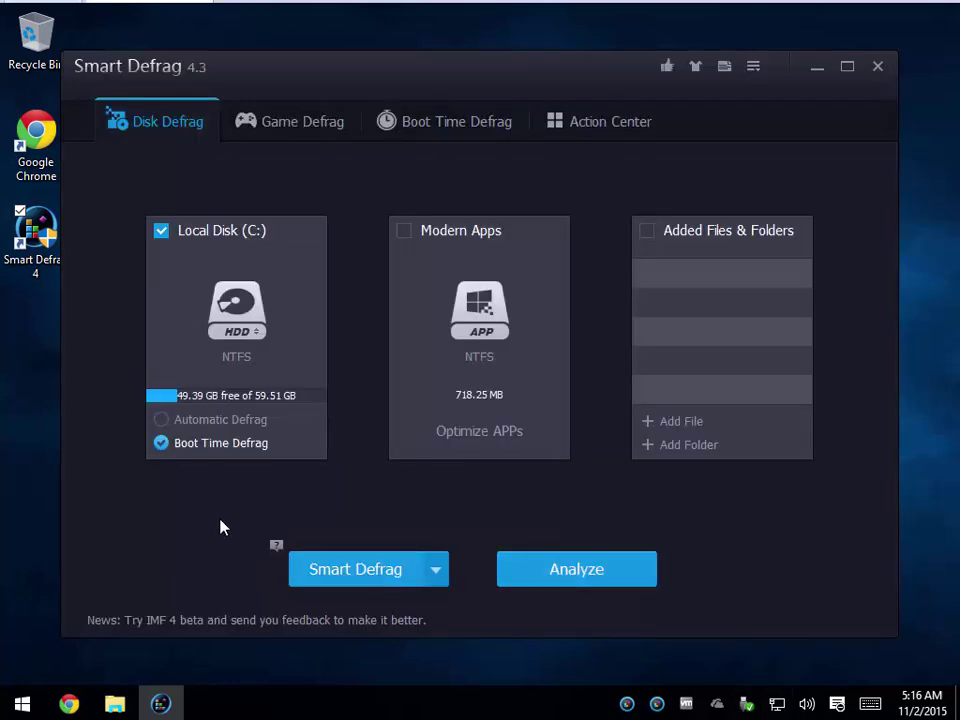